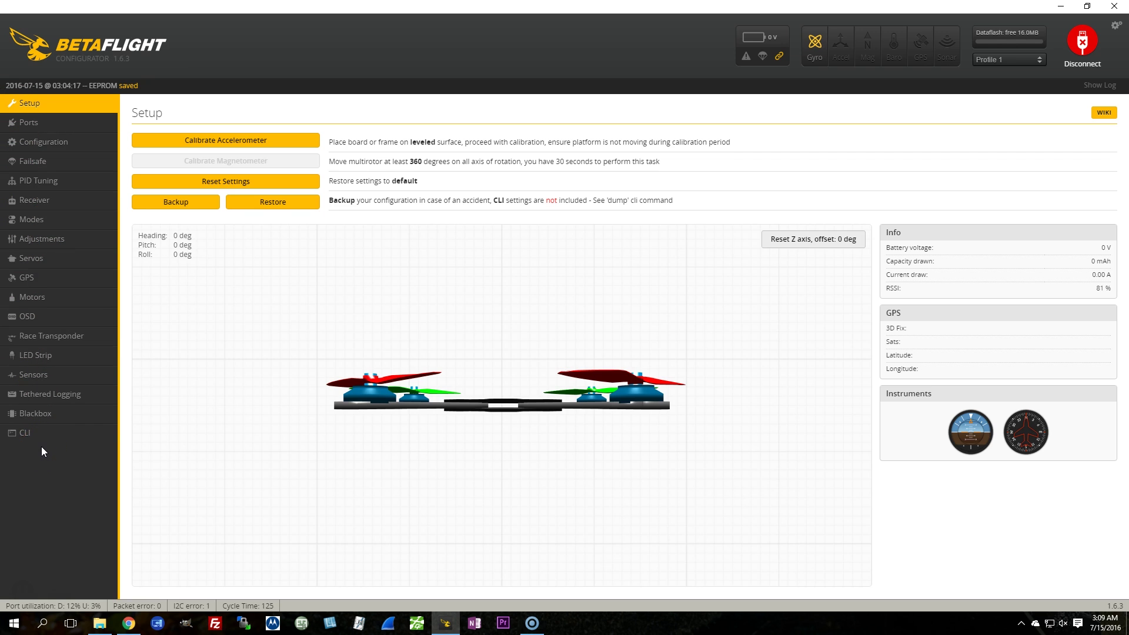
left_click(30, 142)
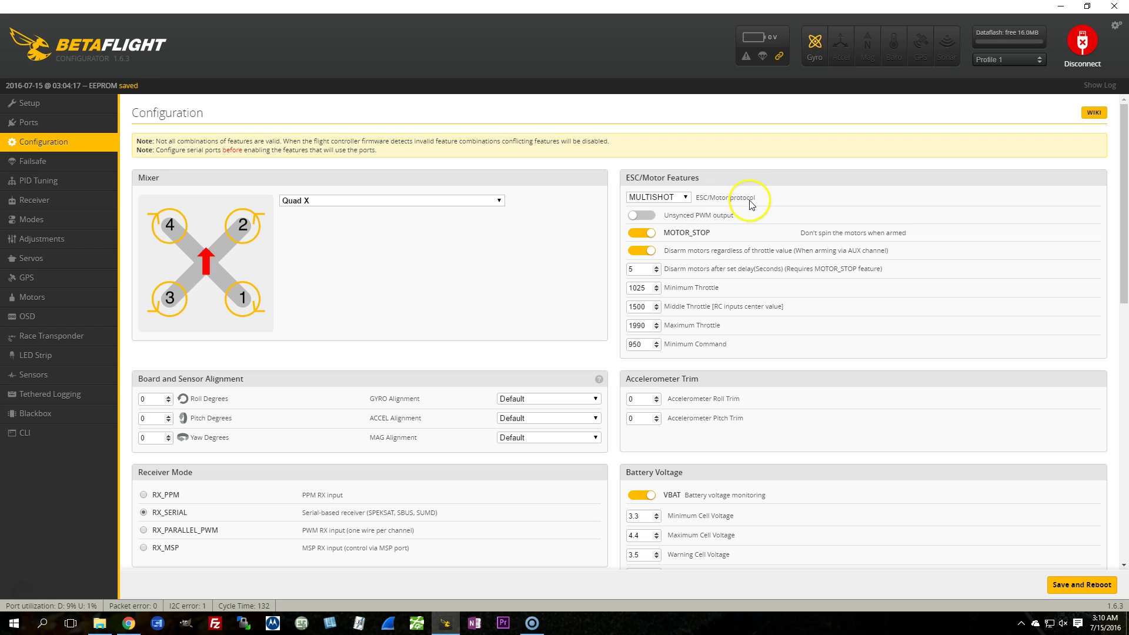
left_click(676, 202)
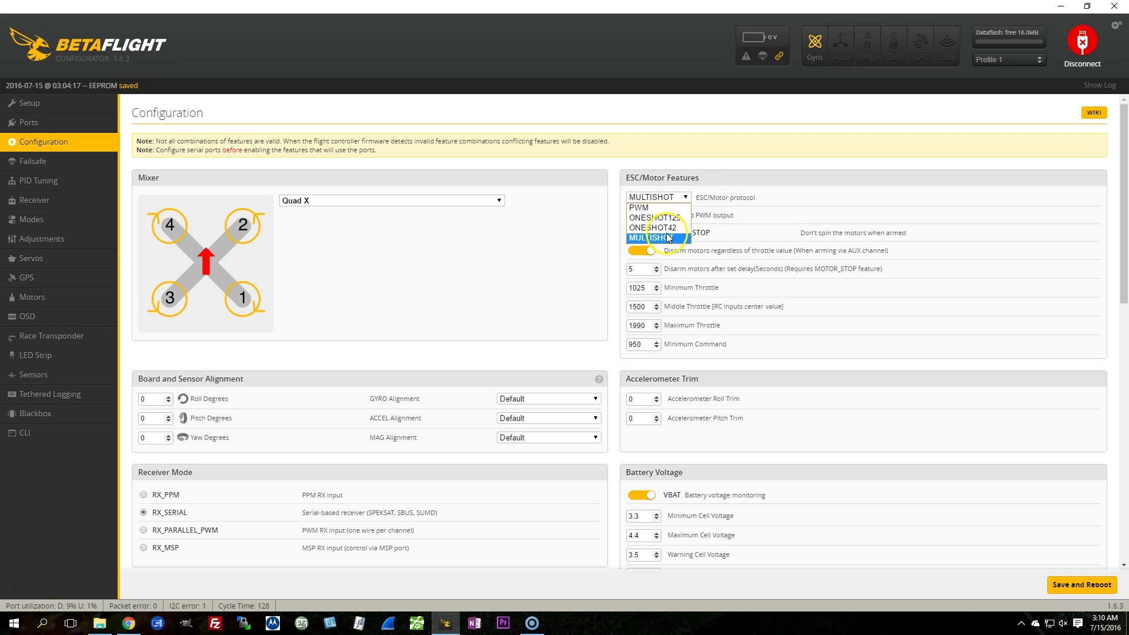
left_click(787, 200)
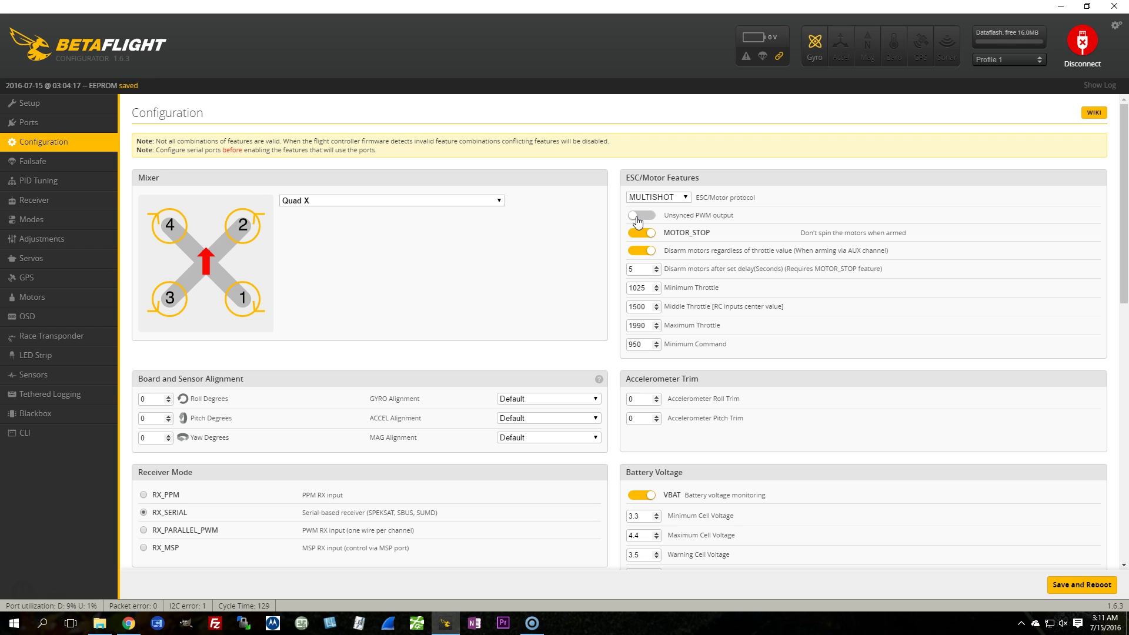
- Enable unsynced PWM output at 32000, then view ONESHOT125 in the ESC protocol list
left_click(679, 227)
left_click(641, 215)
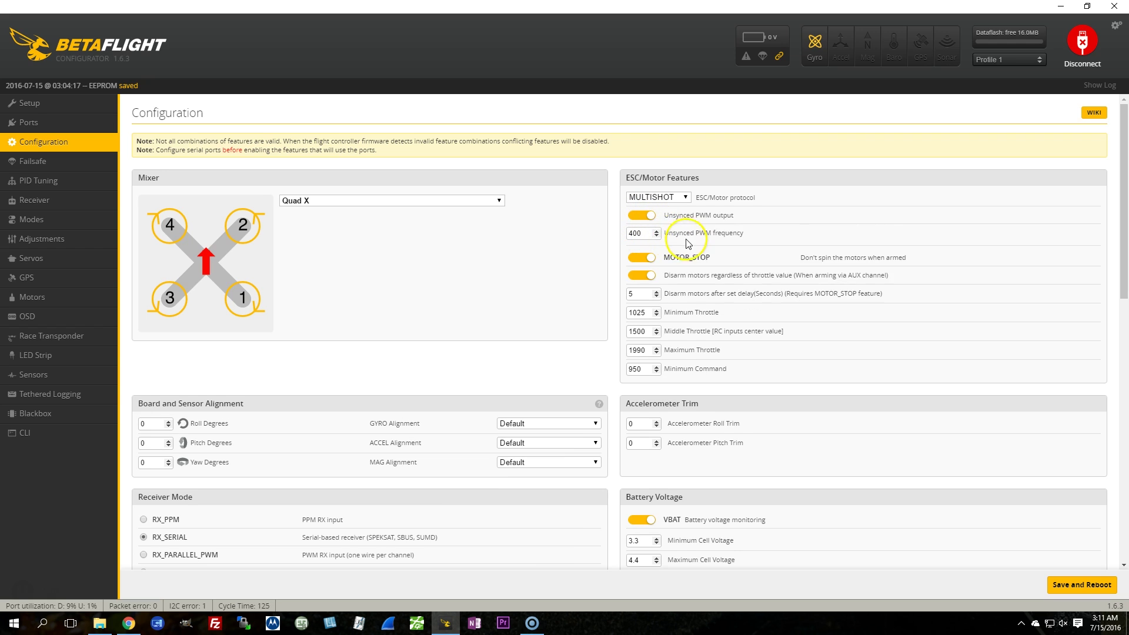
double_click(636, 233)
type("32000")
left_click(665, 198)
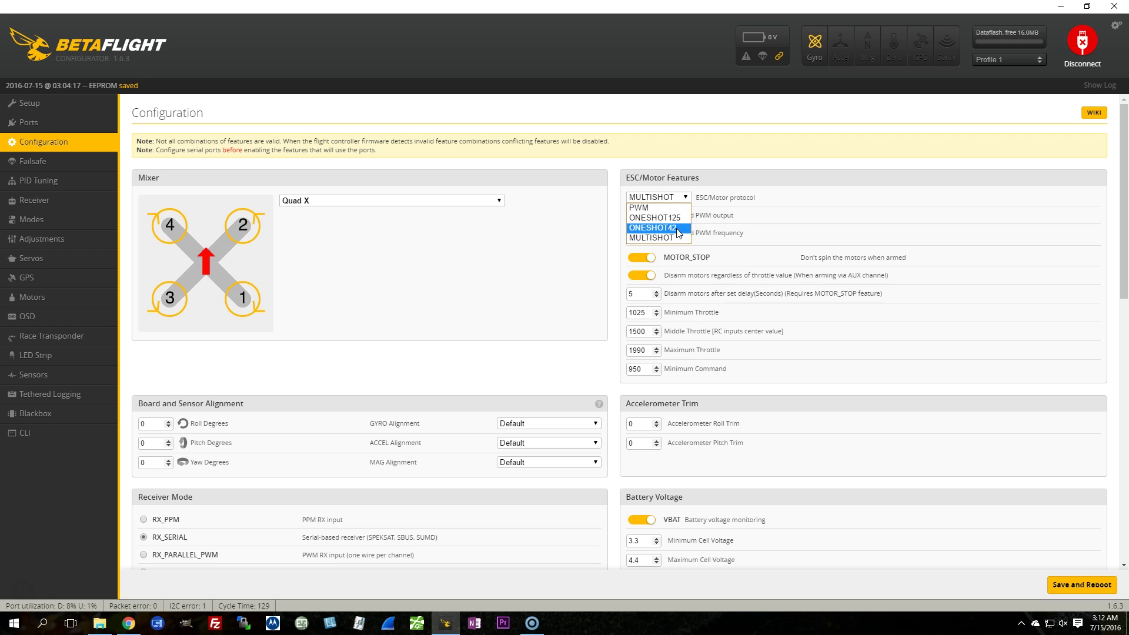
left_click(678, 219)
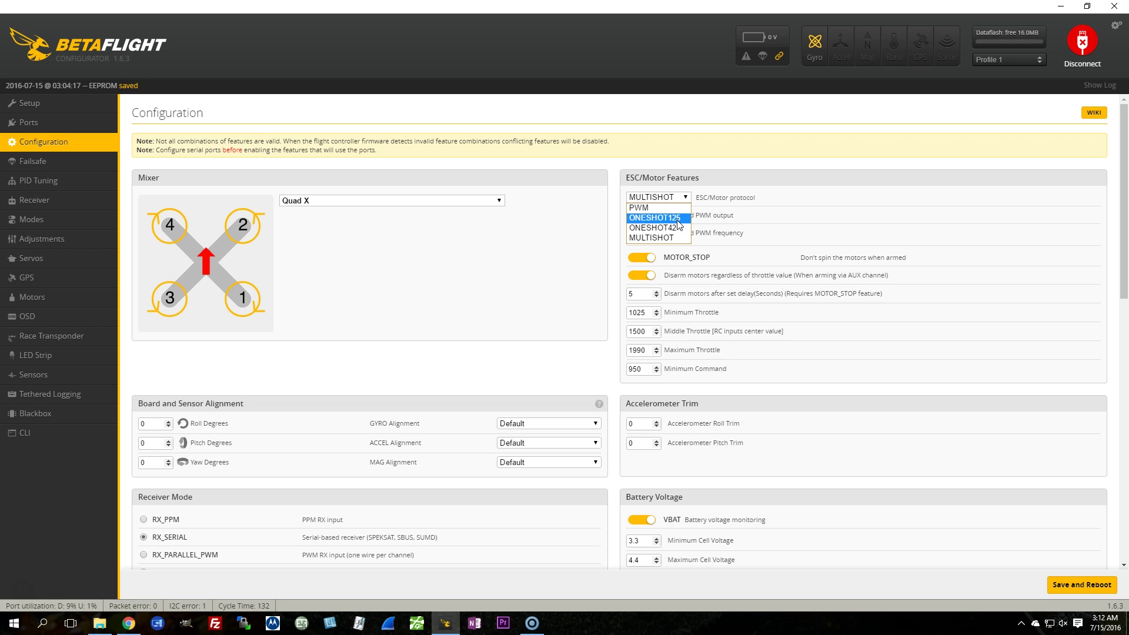
scroll(764, 235, "down", 9)
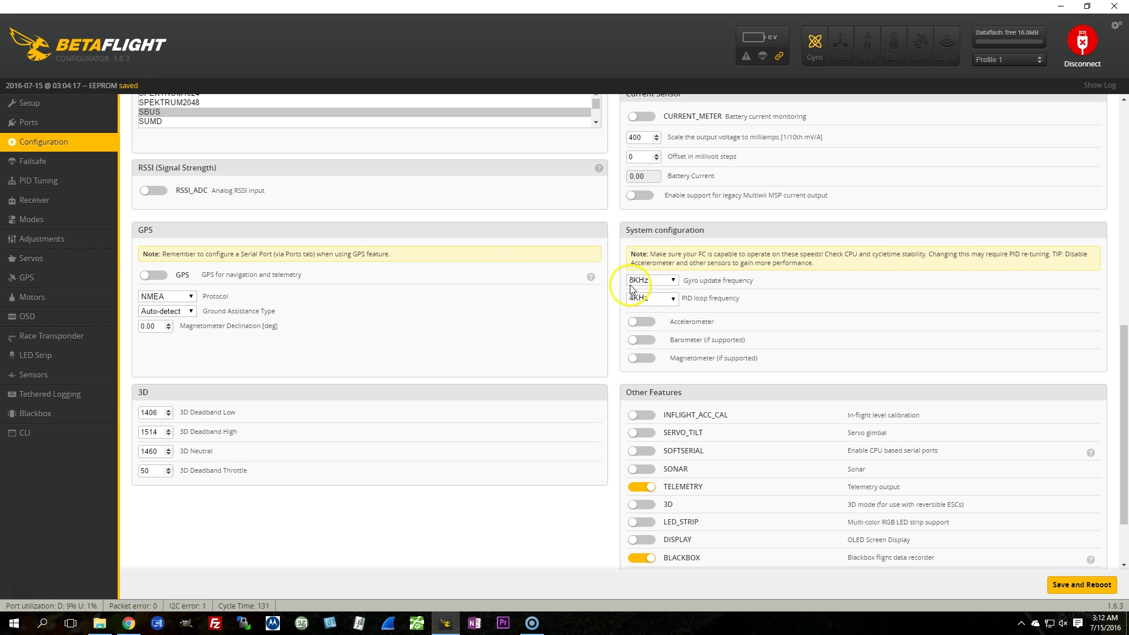
left_click(663, 284)
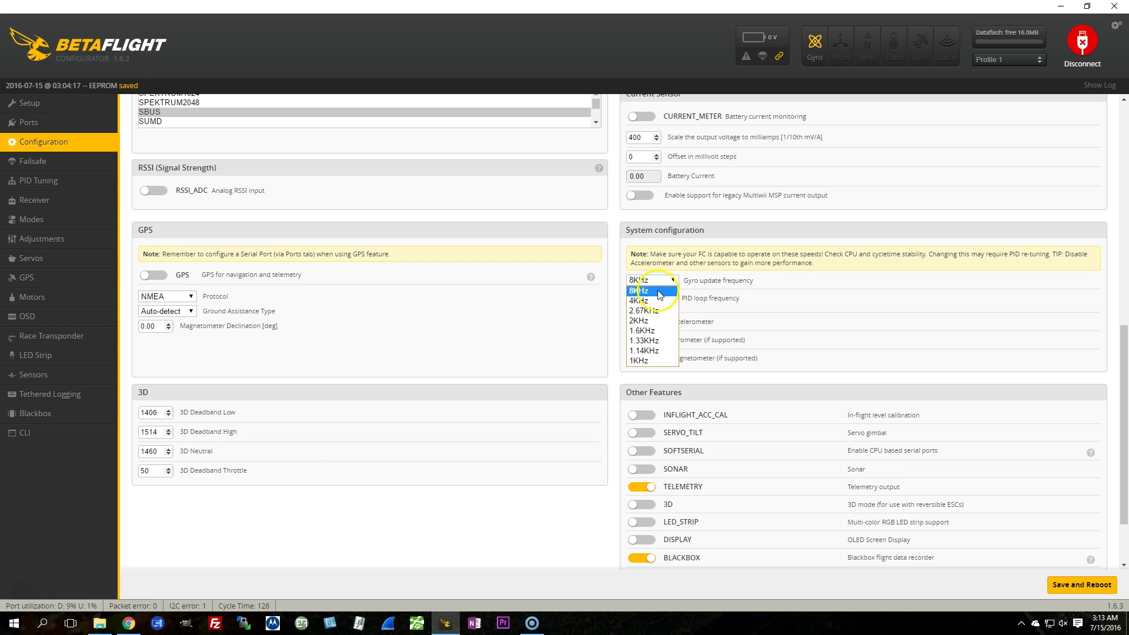
left_click(665, 288)
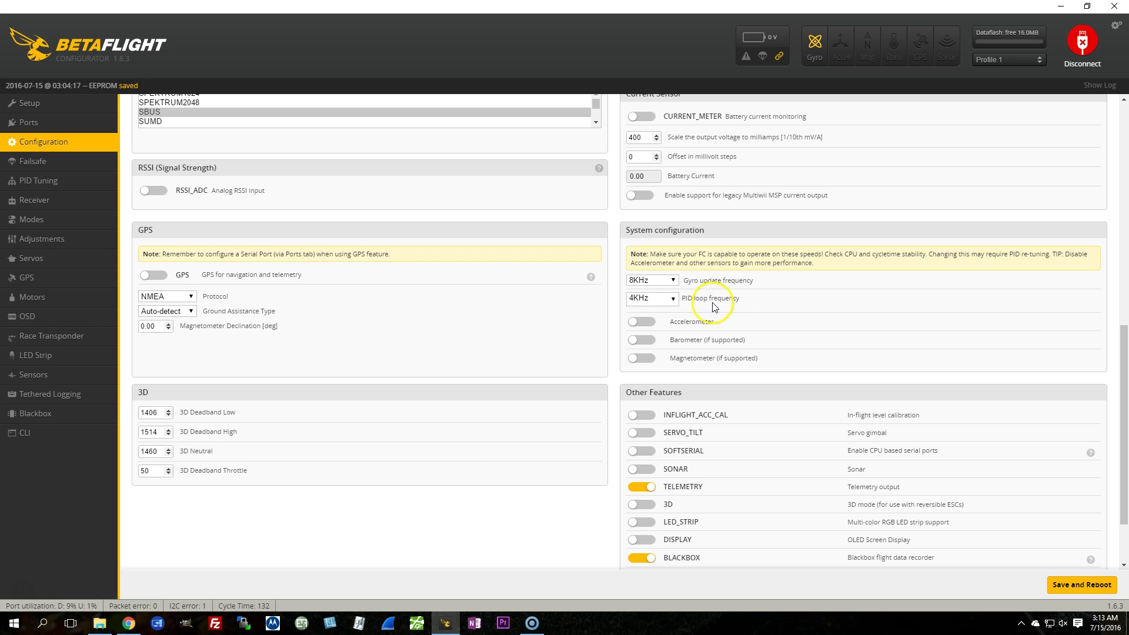
left_click(652, 281)
left_click(646, 297)
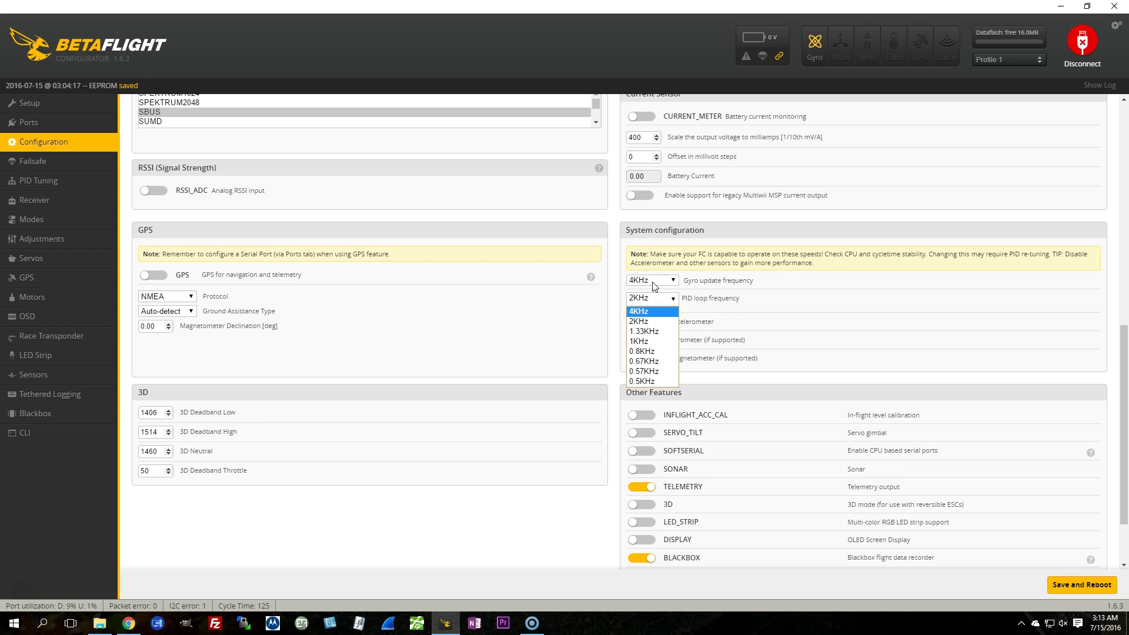
left_click(652, 281)
left_click(636, 289)
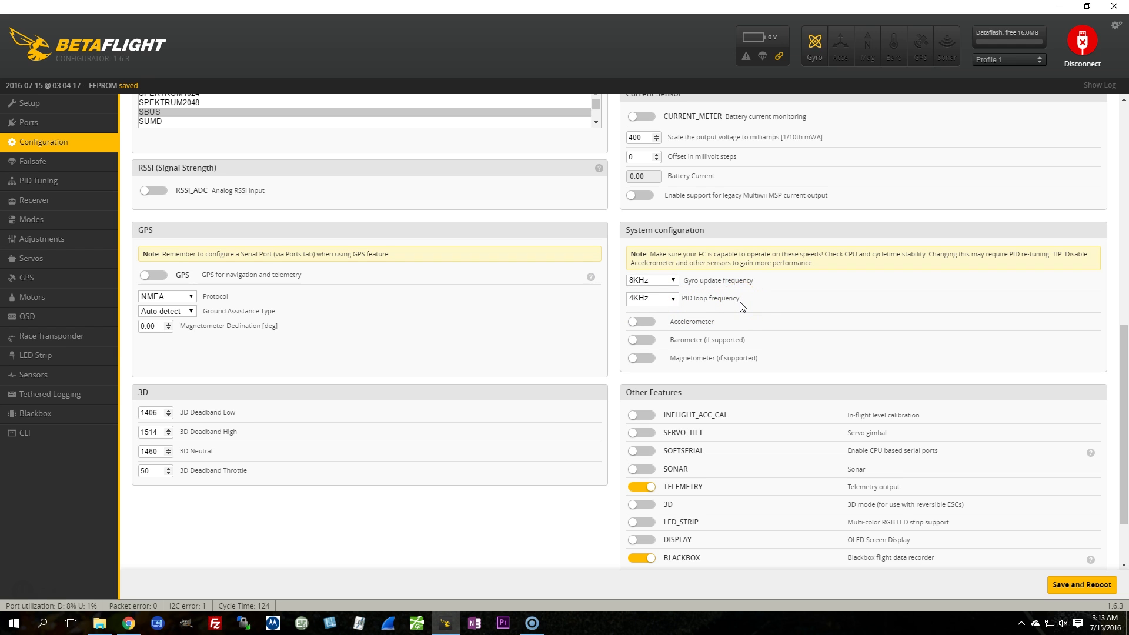
left_click(642, 358)
left_click(642, 322)
left_click(651, 374)
left_click(644, 323)
left_click(650, 327)
left_click(47, 188)
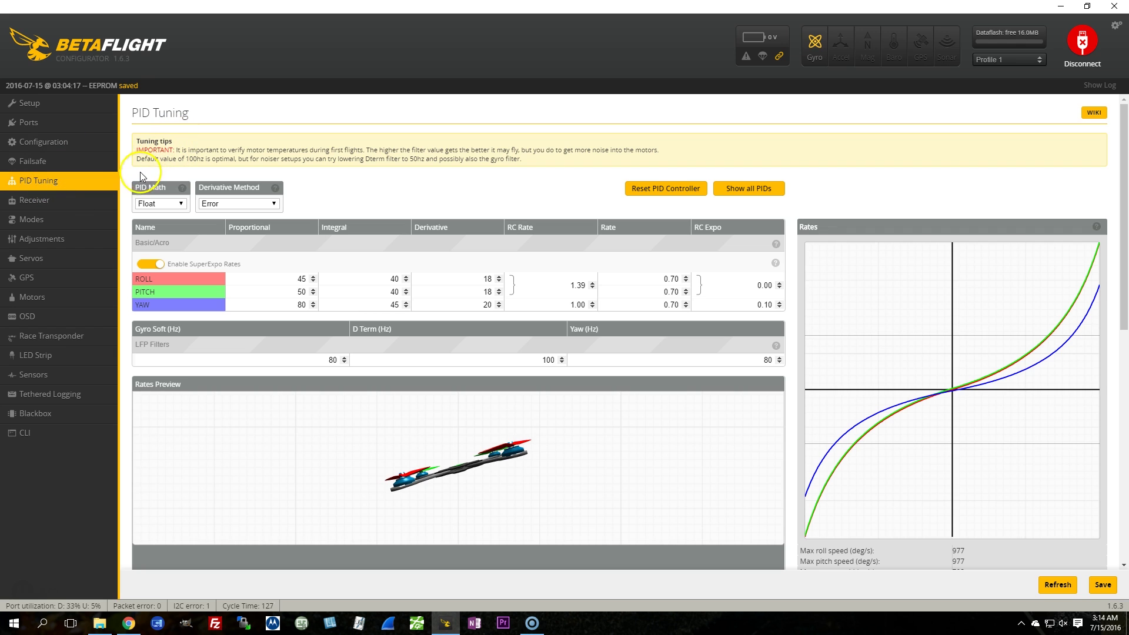
left_click(153, 206)
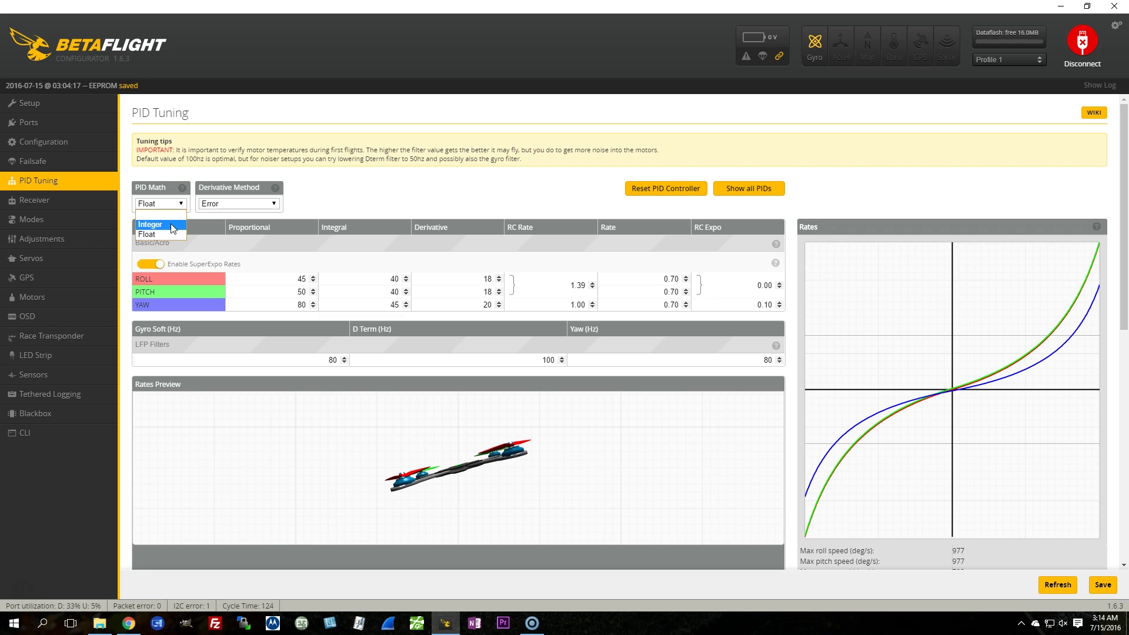
left_click(155, 228)
left_click(156, 204)
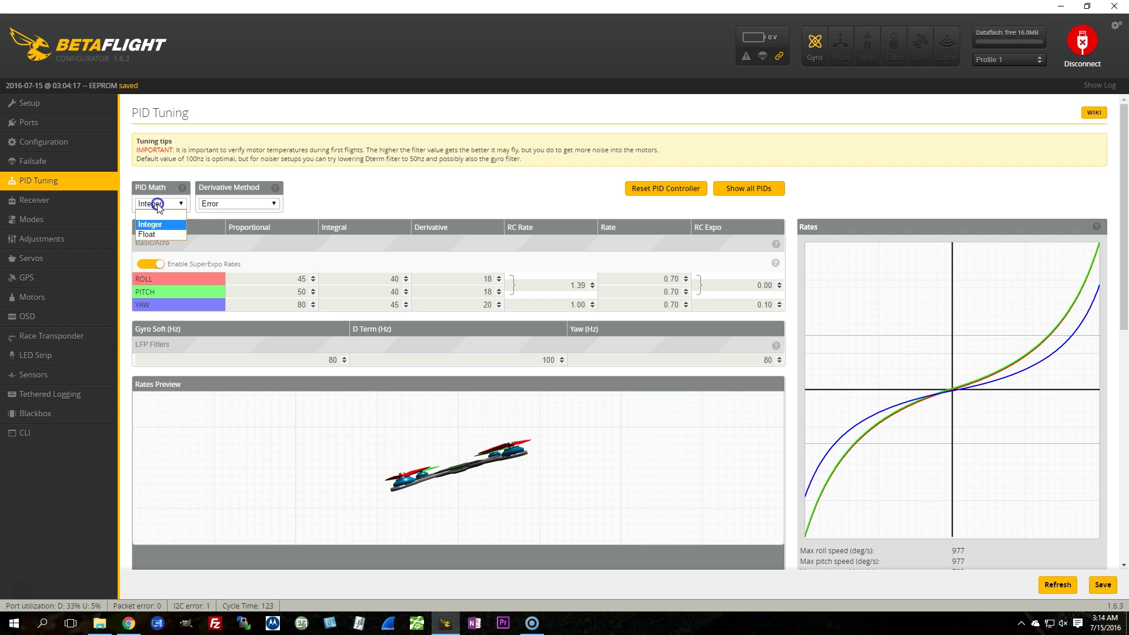
left_click(151, 234)
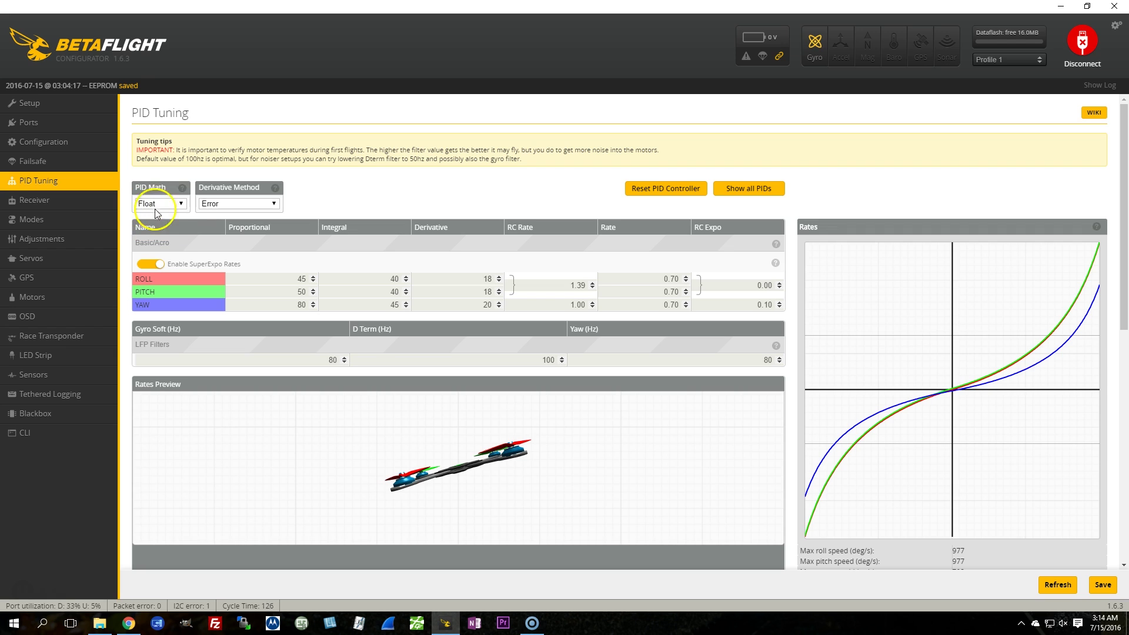
left_click(122, 210)
left_click(147, 209)
left_click(146, 208)
left_click(147, 205)
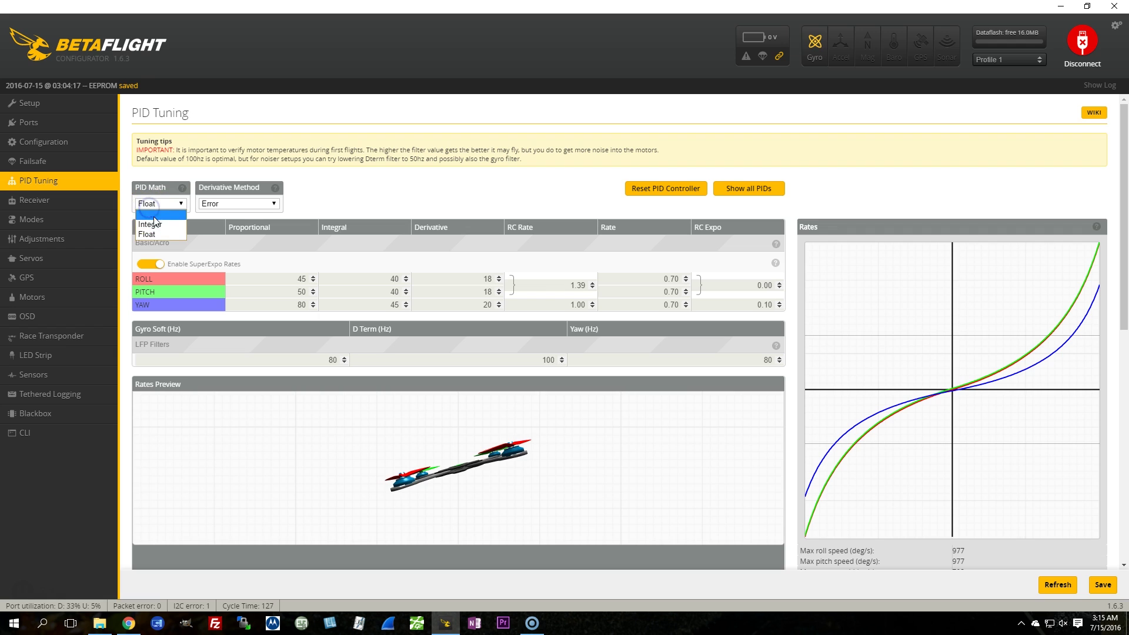
left_click(153, 203)
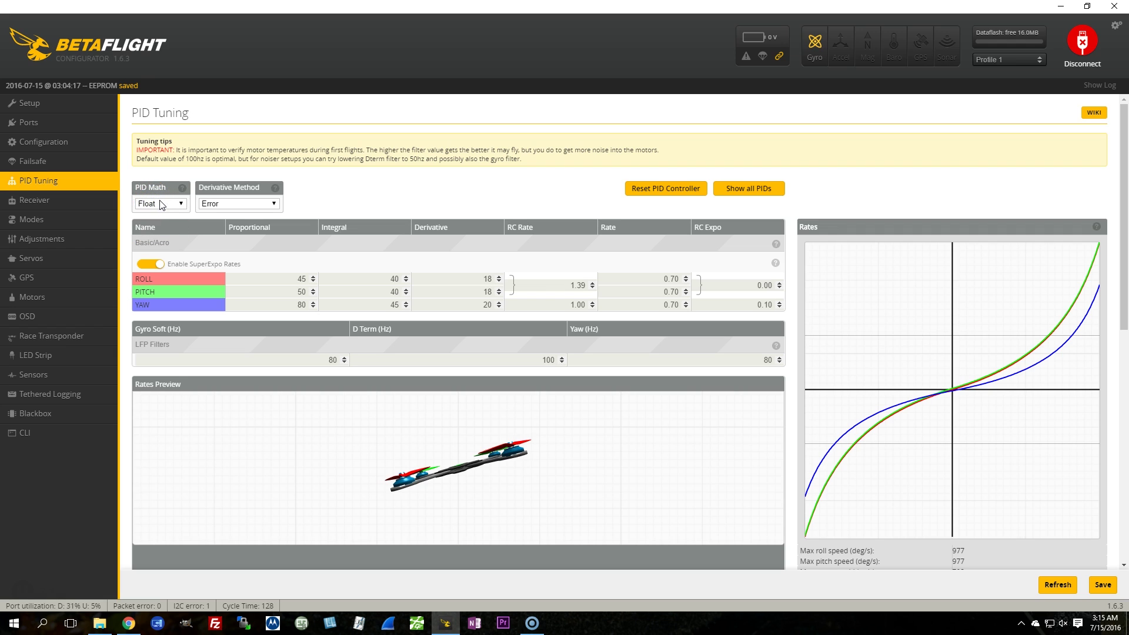
left_click(229, 203)
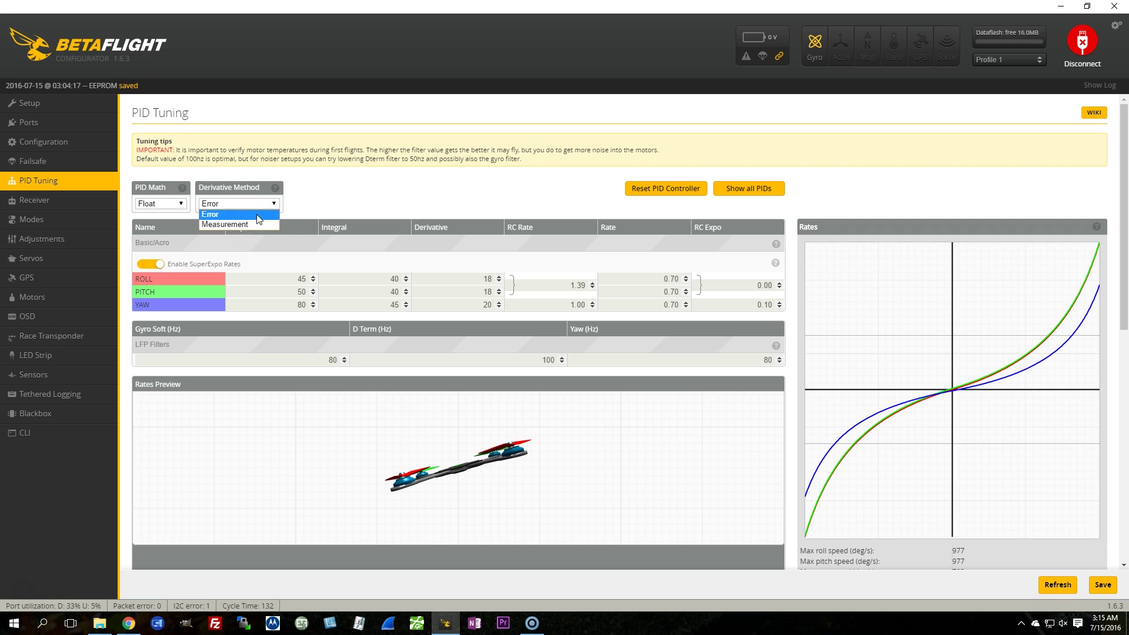
left_click(273, 204)
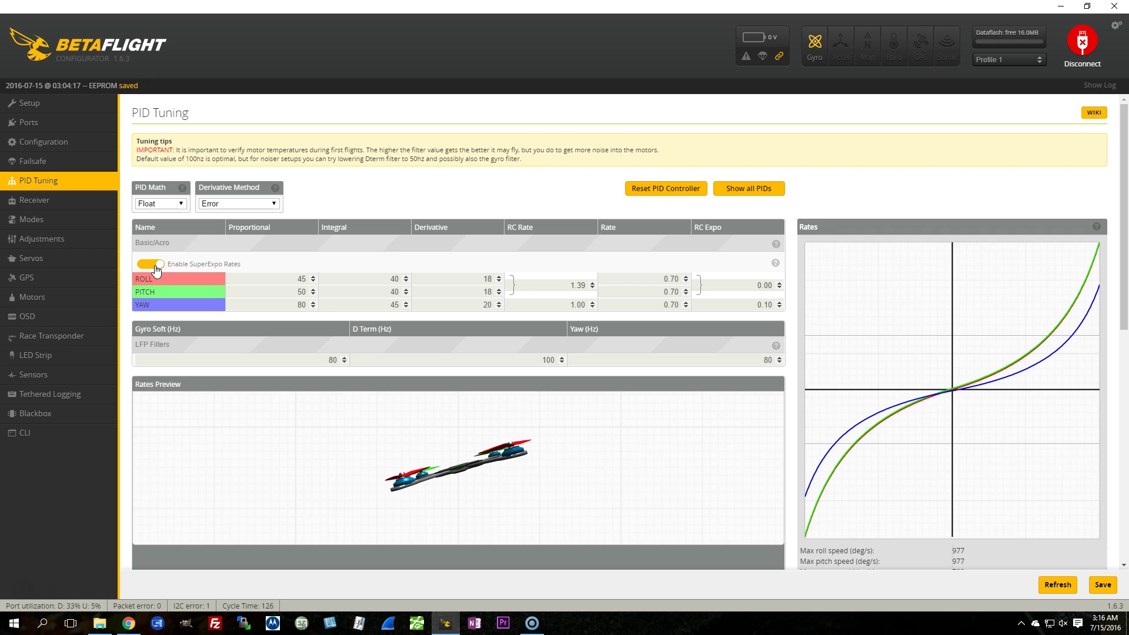
left_click(158, 268)
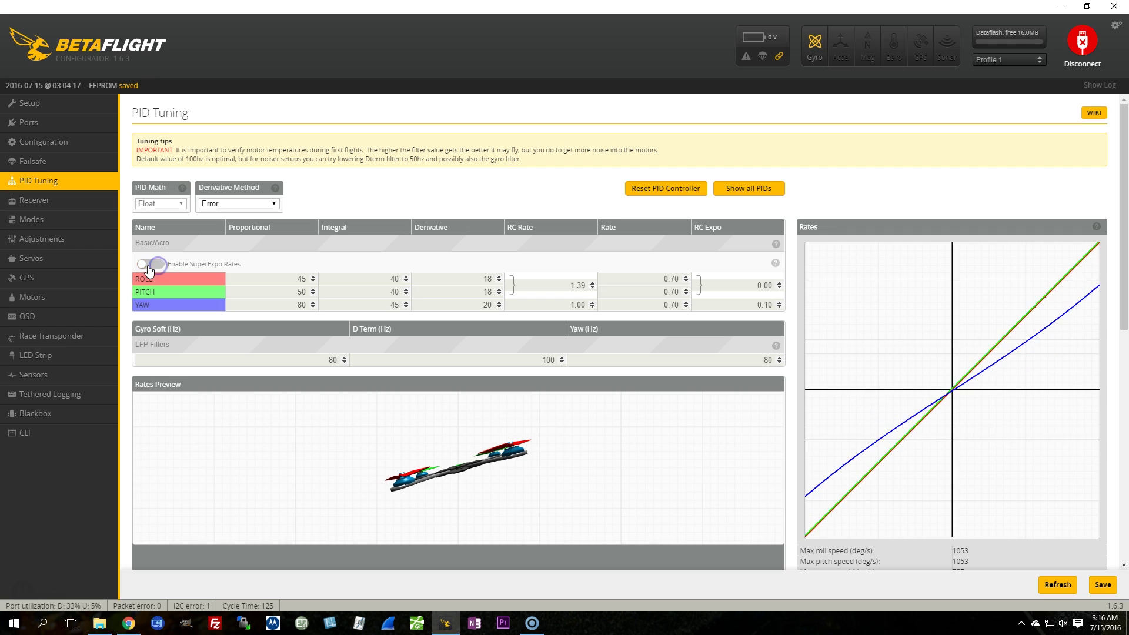
left_click(150, 271)
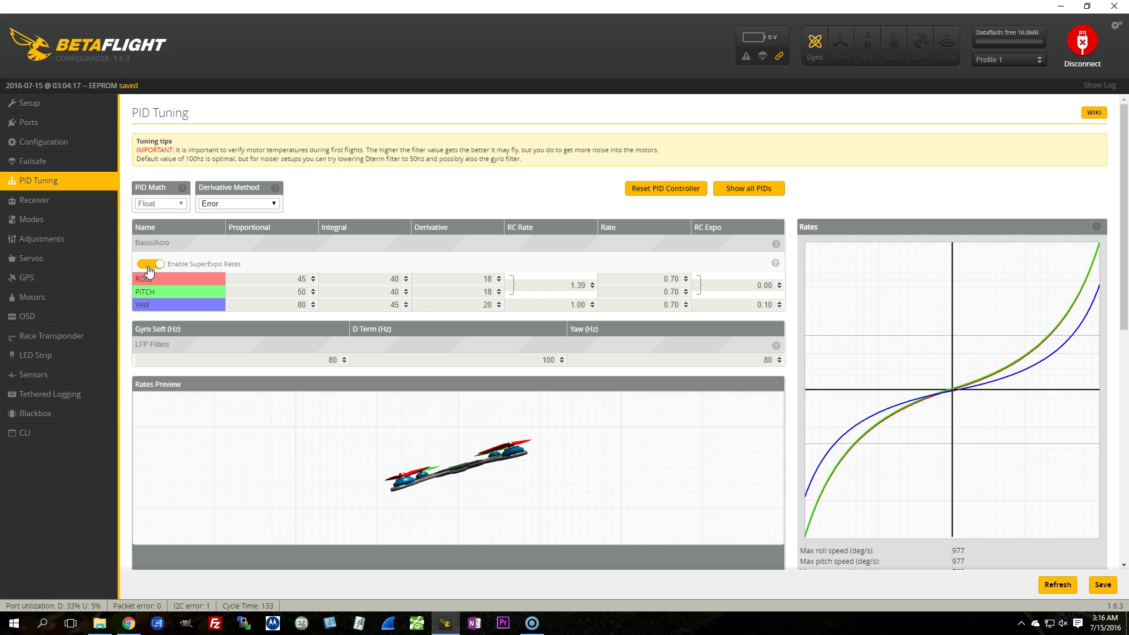
left_click(562, 333)
- Switch to the Receiver page showing live channels, the model preview and the signal graph
left_click(77, 206)
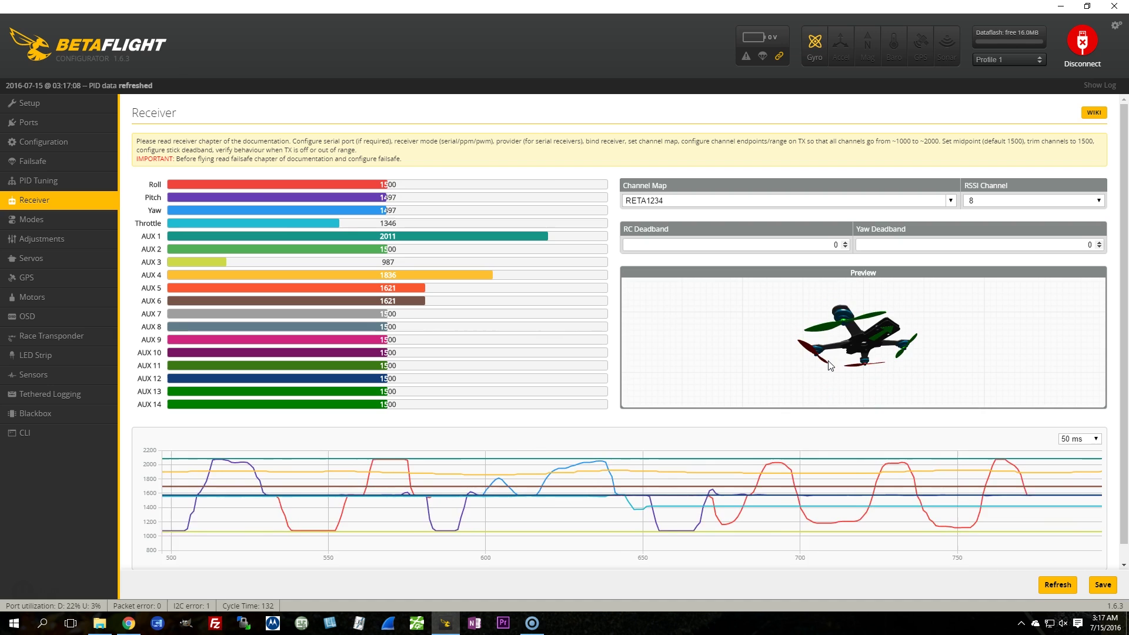
- Look over the Modes page and the Configuration page's feature list
left_click(75, 220)
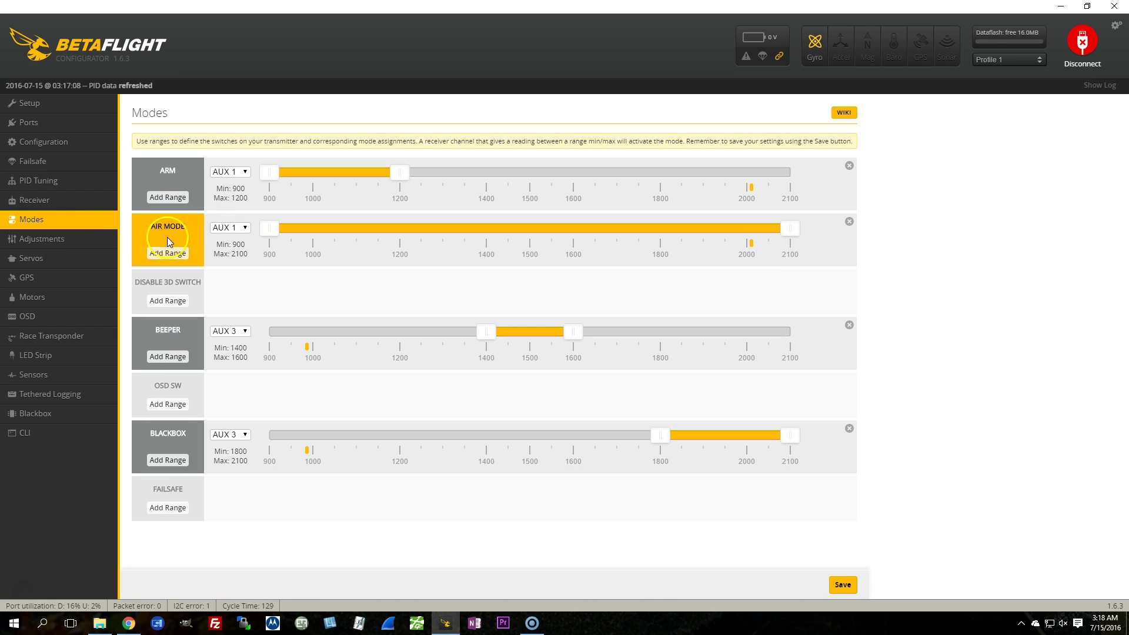
left_click(51, 143)
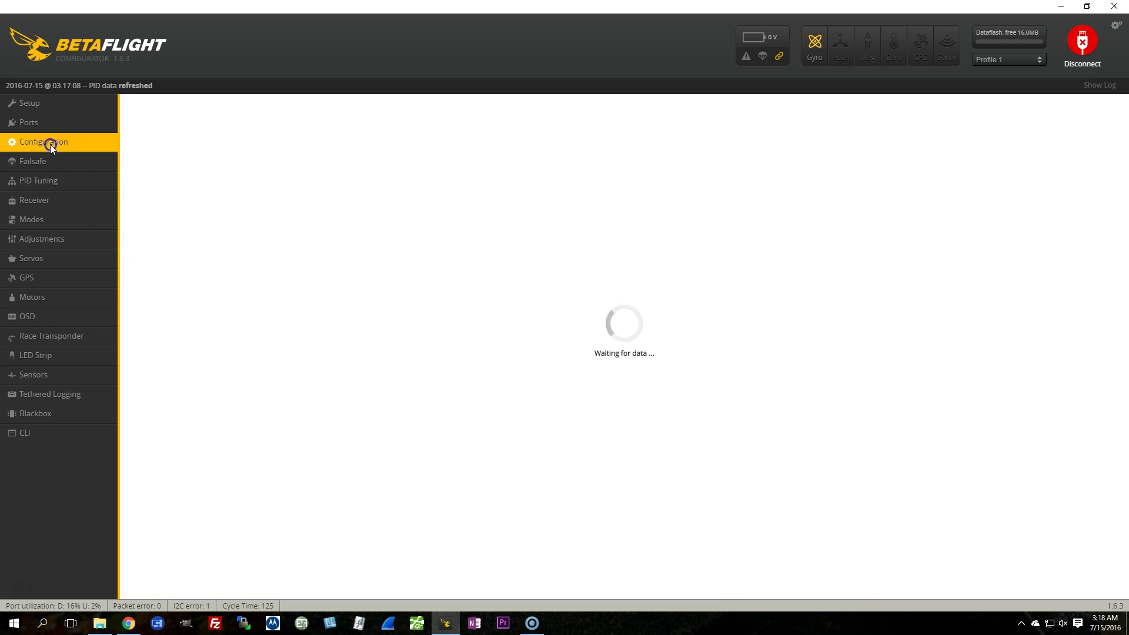
scroll(521, 433, "down", 5)
scroll(521, 432, "down", 5)
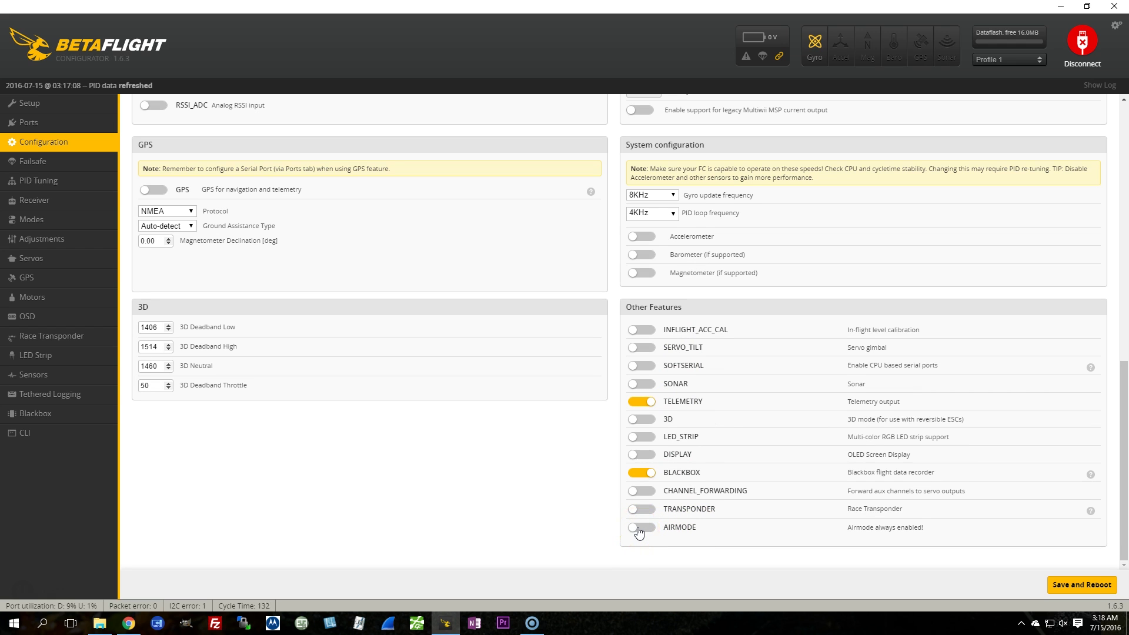
left_click(76, 219)
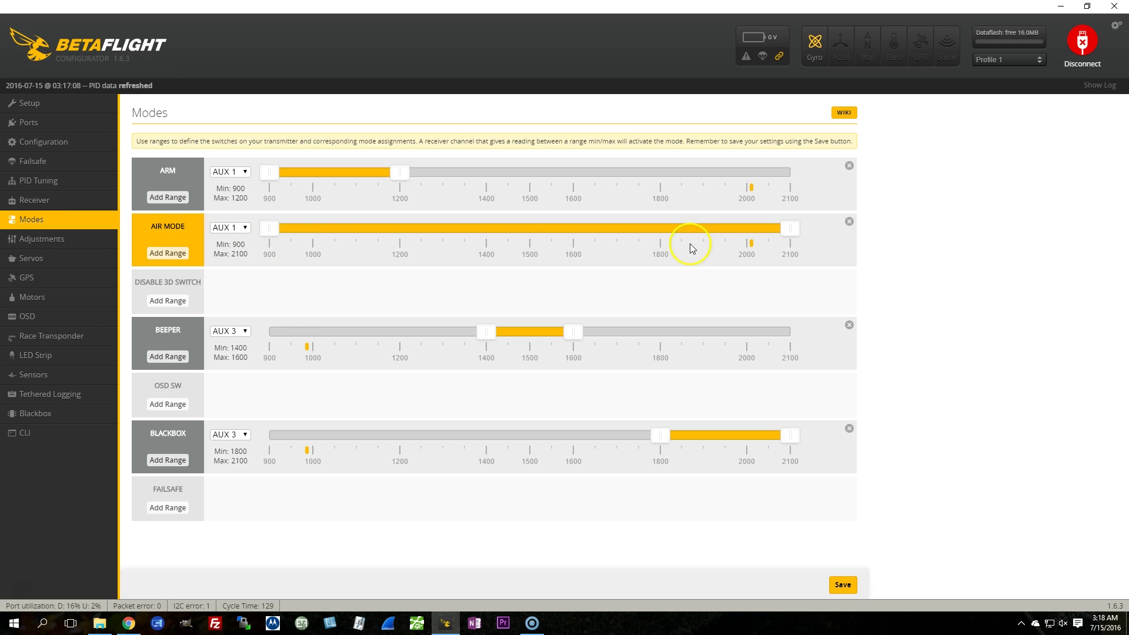
- Turn on the AIRMODE feature, then adjust Air Mode's AUX 1 range maximum on Modes
left_click(34, 140)
scroll(517, 394, "down", 10)
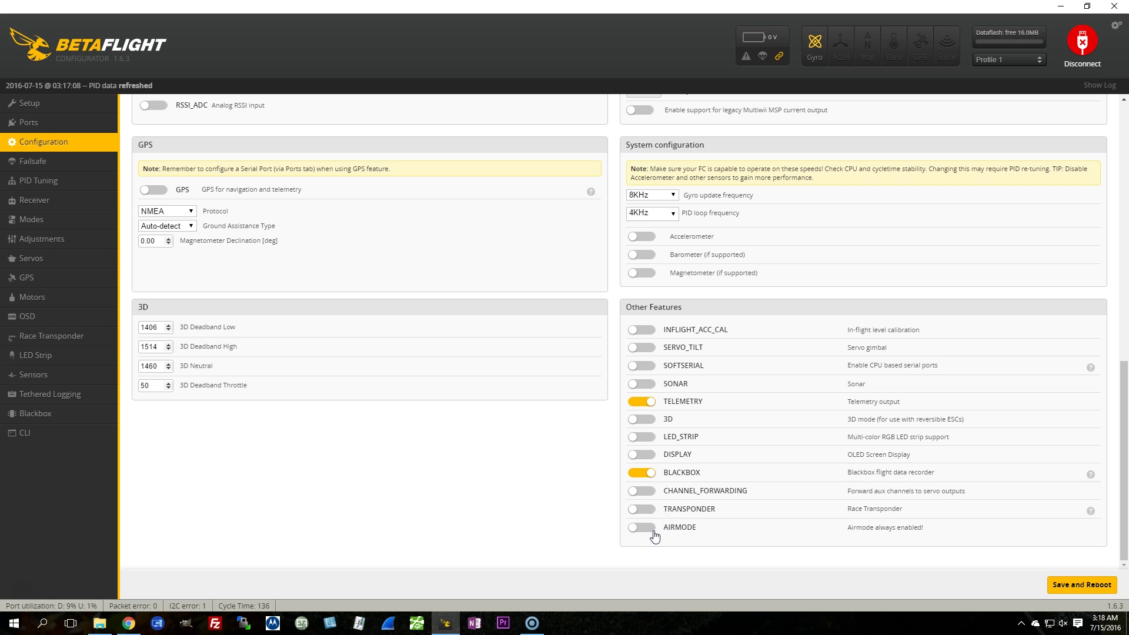
left_click(648, 531)
left_click(76, 221)
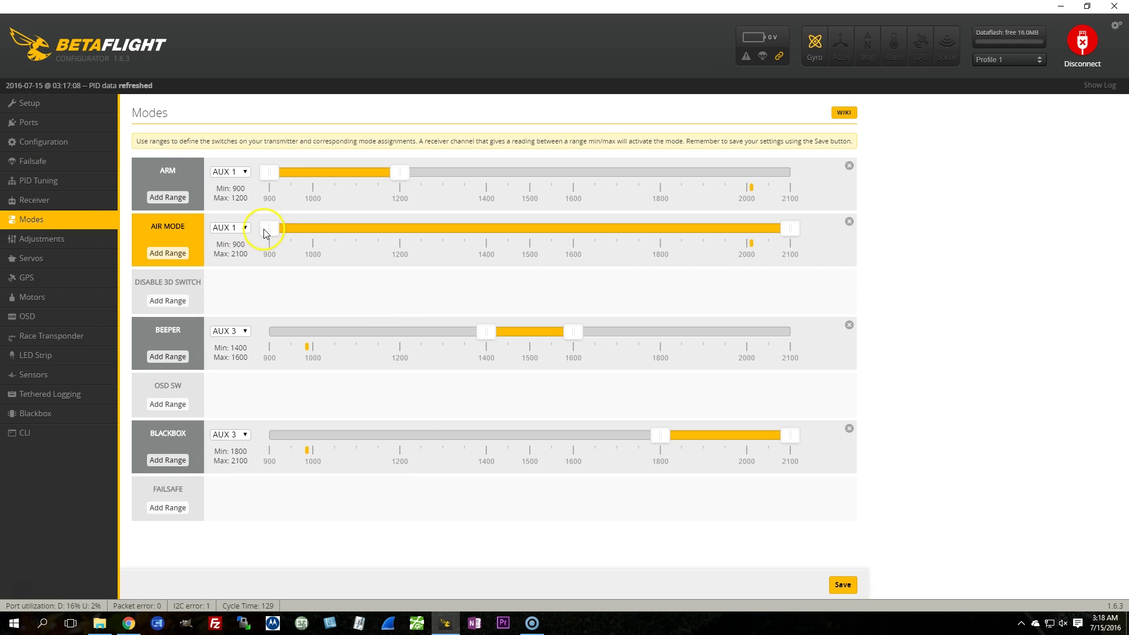
mouse_move(774, 241)
left_mouse_down()
mouse_move(788, 234)
mouse_move(679, 233)
mouse_move(790, 229)
left_mouse_up()
- Return to the PID Tuning page and then move to the Setup page
left_click(79, 183)
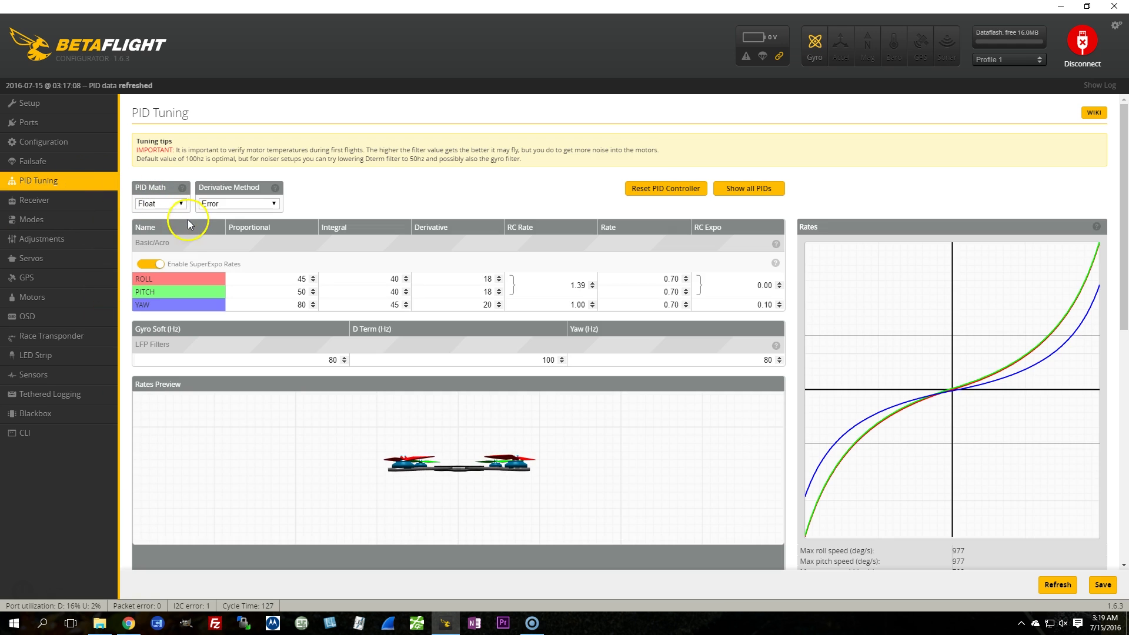
left_click(32, 104)
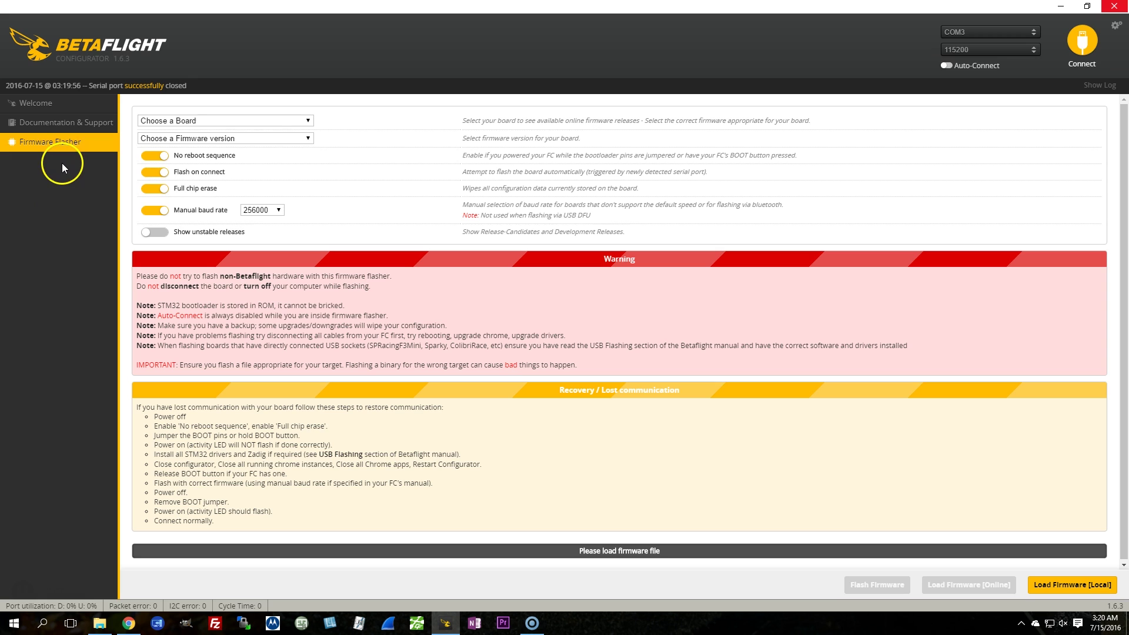
- Choose the SPRACINGF3 board instead of DOGE and select its 2.5.2 firmware release
left_click(200, 121)
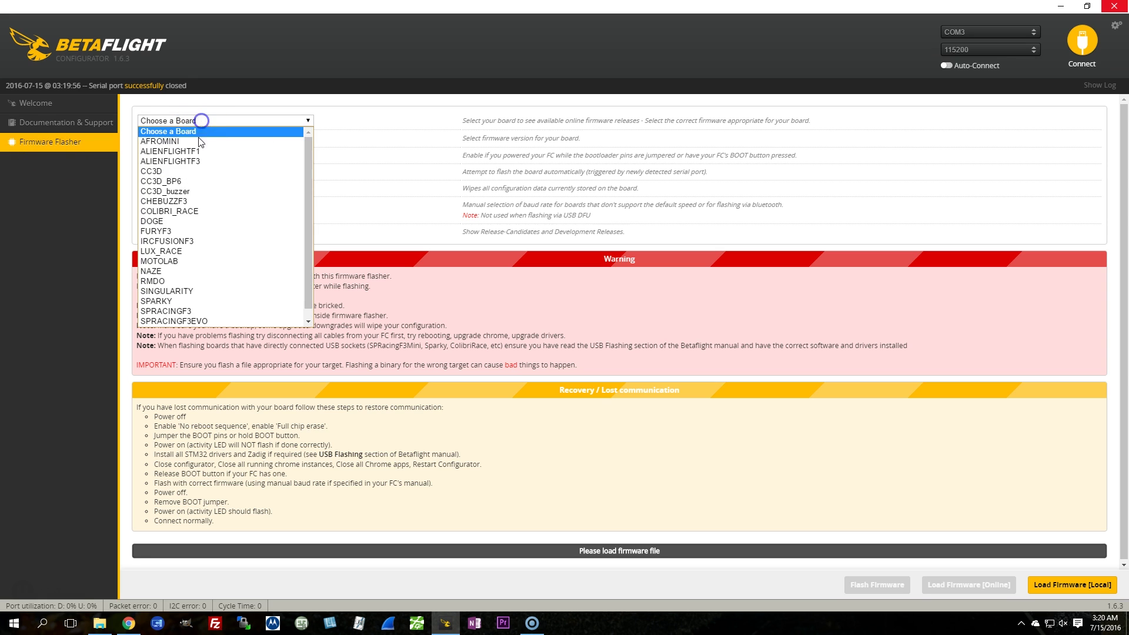
left_click(181, 228)
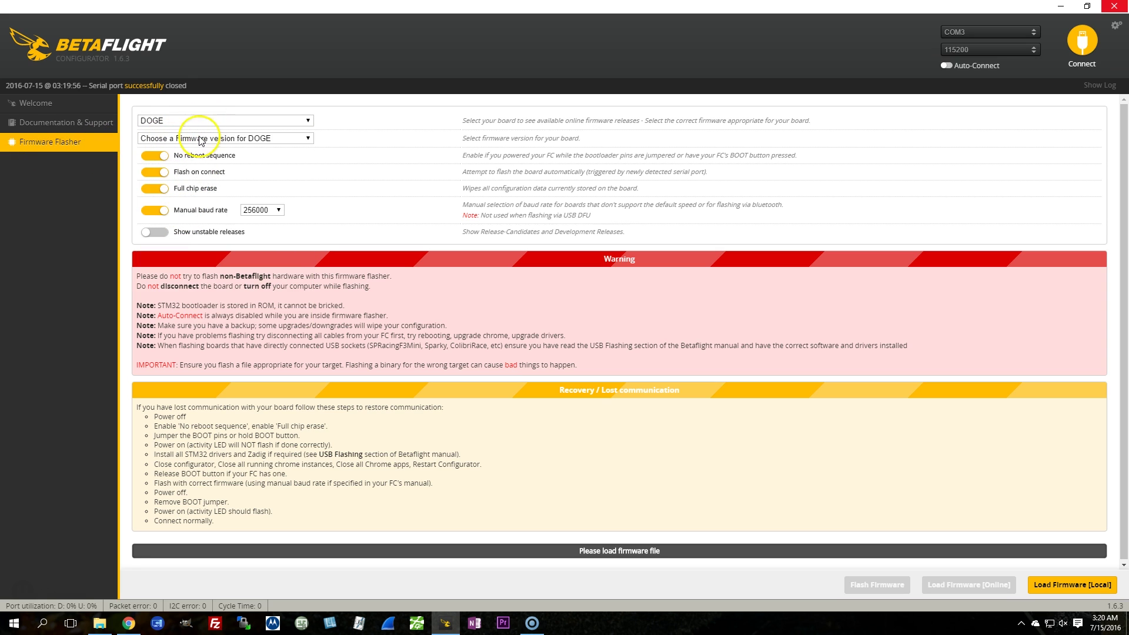
left_click(203, 139)
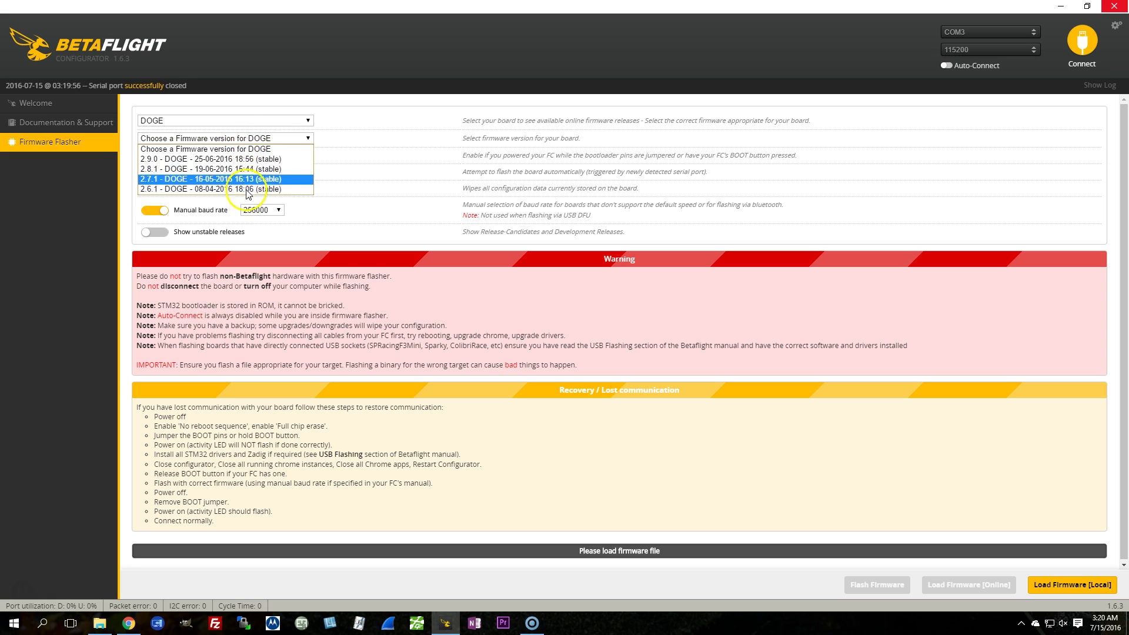
left_click(249, 121)
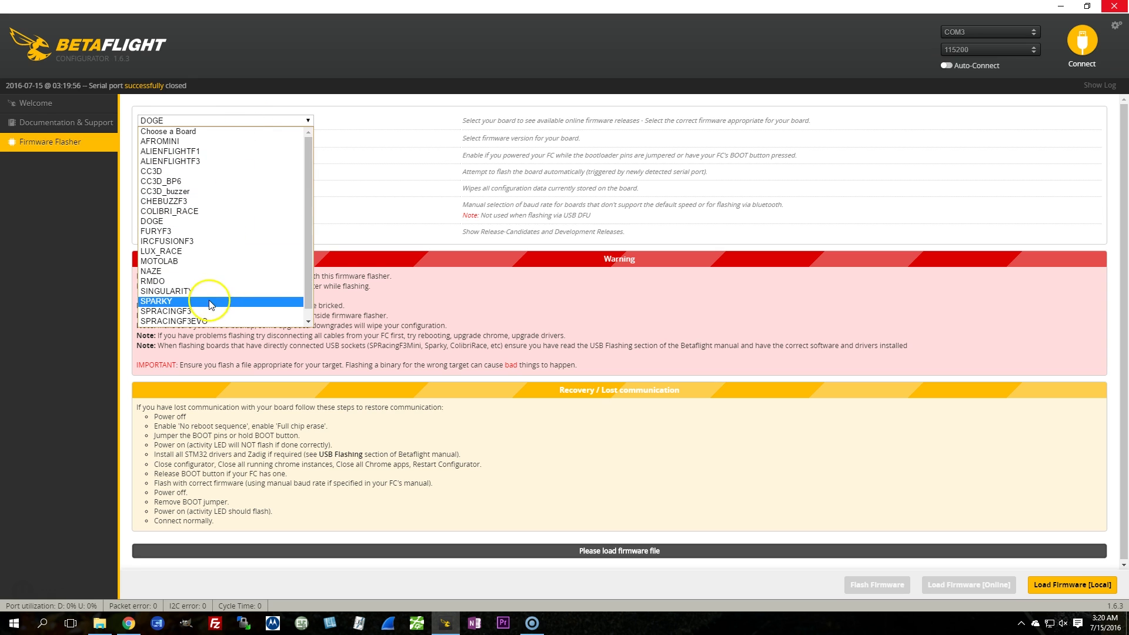
left_click(209, 308)
left_click(250, 140)
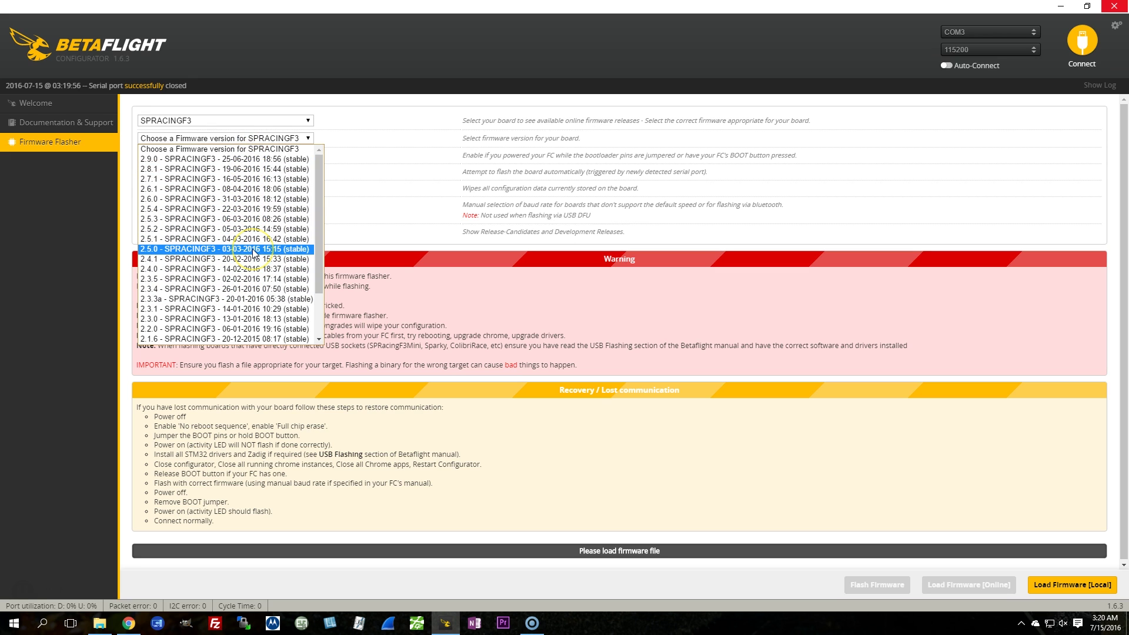
left_click(253, 229)
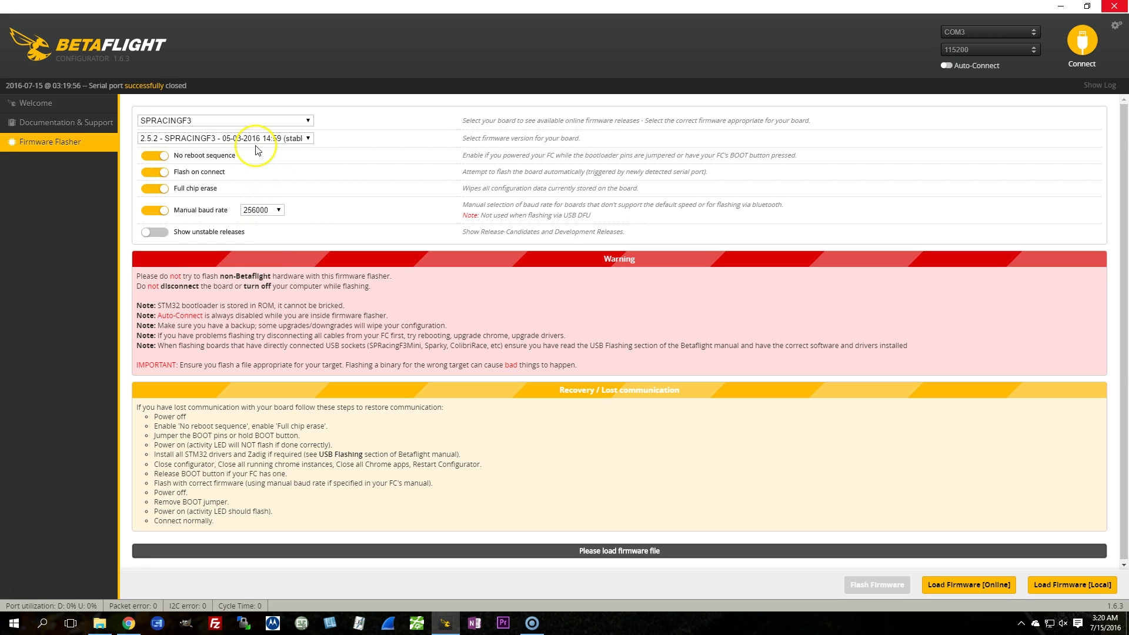